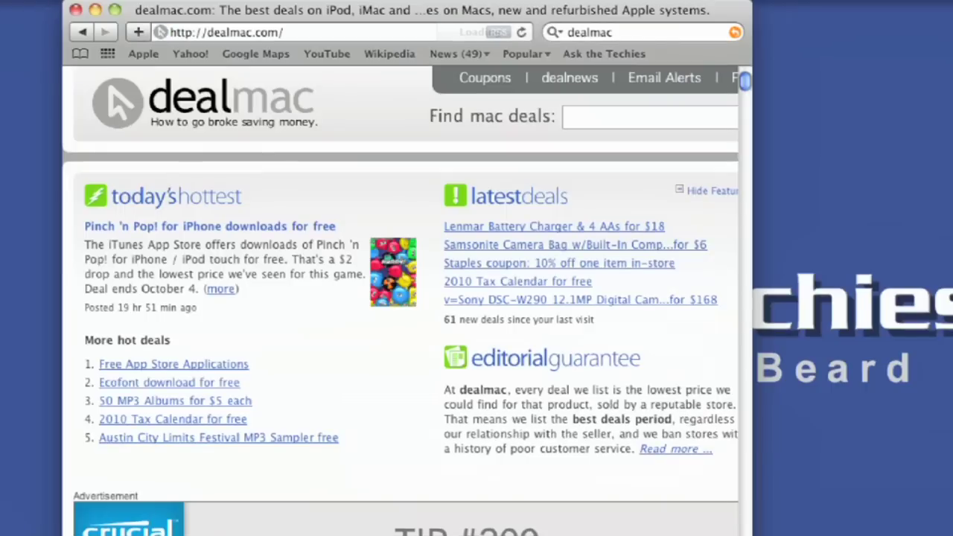
Widen the Safari window on dealmac.com and scroll down to the category deal listings.
click(114, 9)
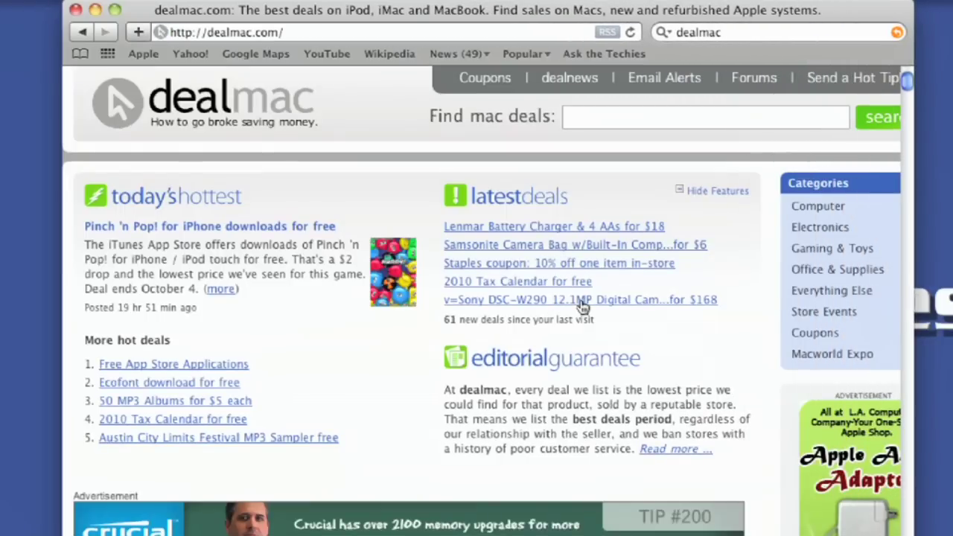
drag(909, 85, 906, 260)
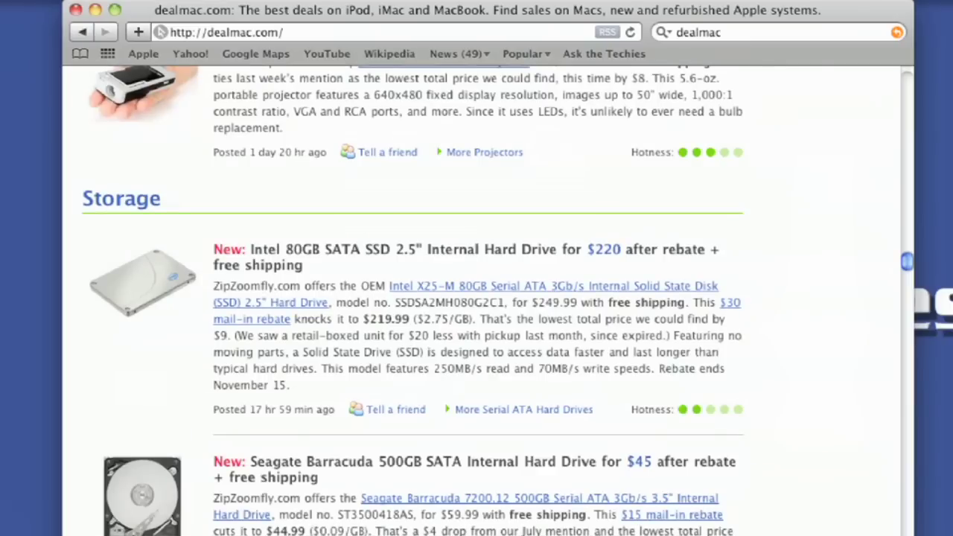
drag(906, 260, 906, 283)
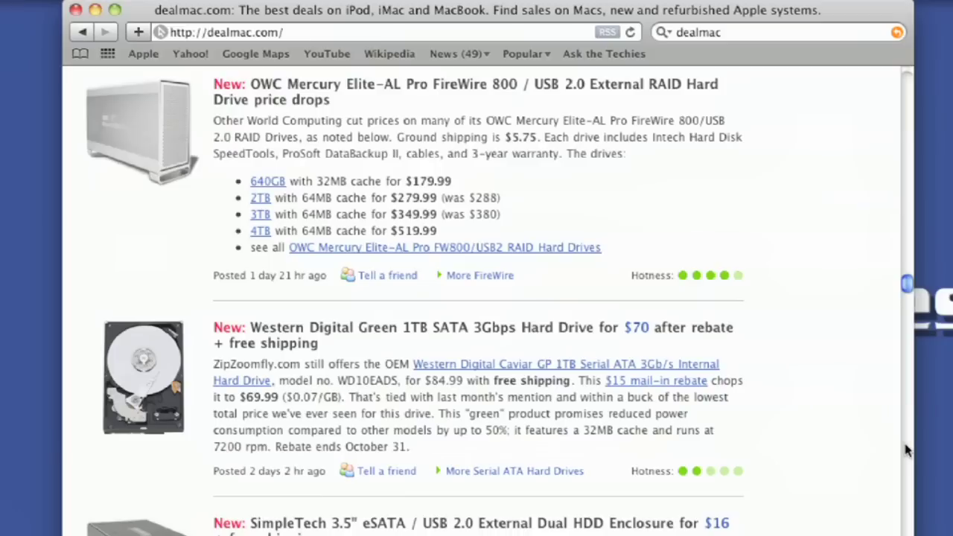
scroll(907, 450, down, 10)
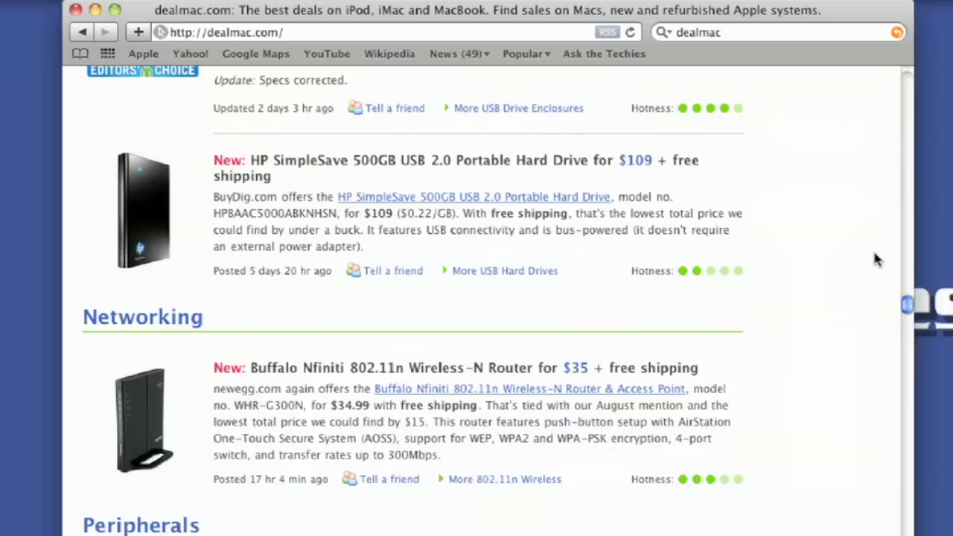
scroll(908, 269, up, 10)
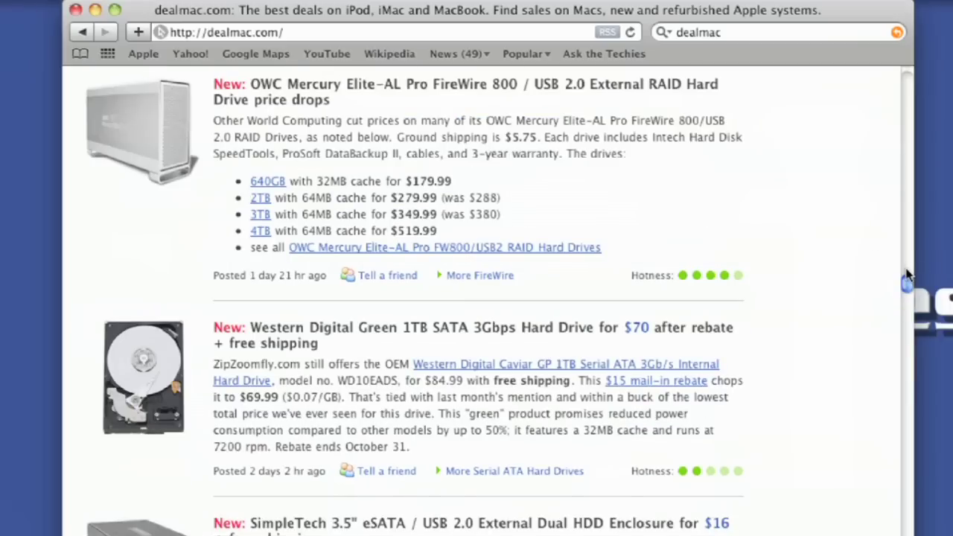
scroll(900, 348, down, 10)
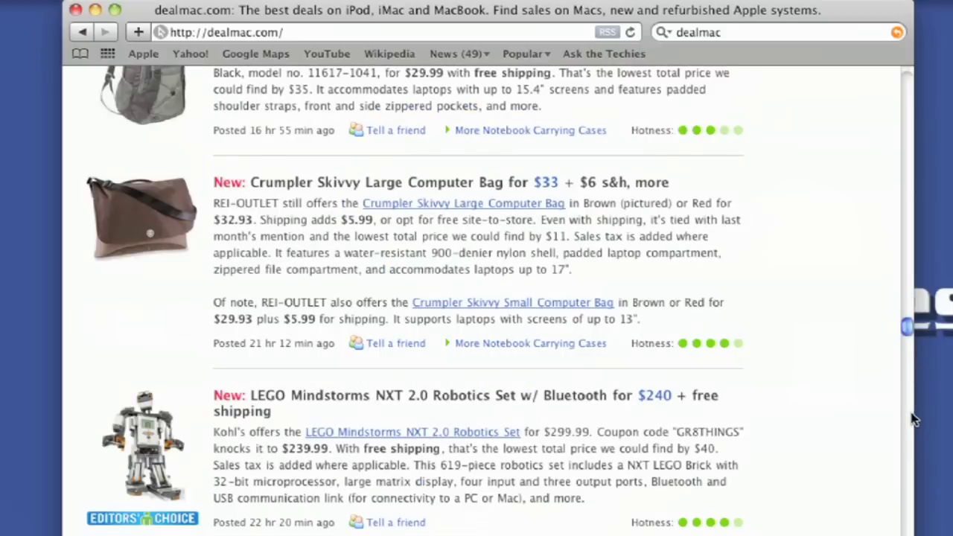
scroll(912, 421, down, 5)
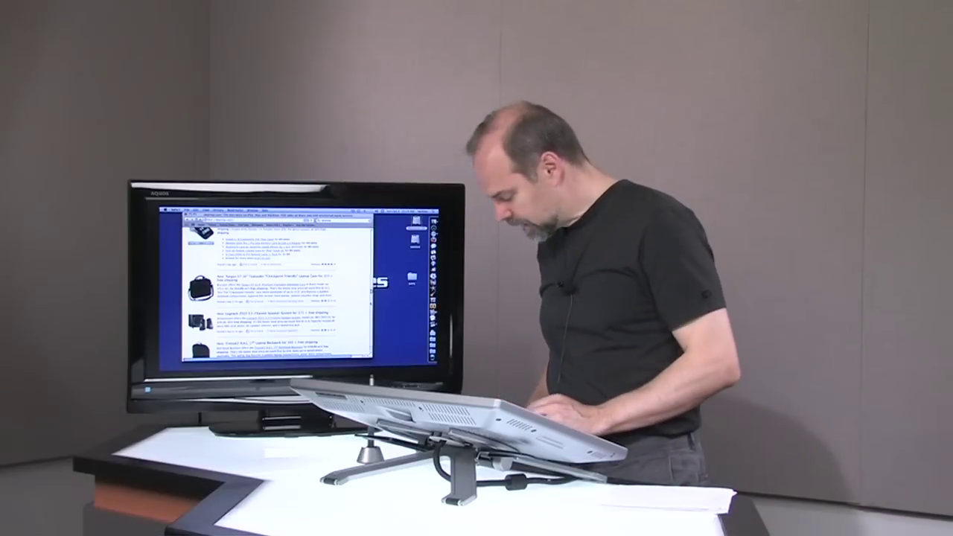
Hide Safari to bring Final Cut Pro's Sequence 1 with the Techies logo clip forward.
key(super+q)
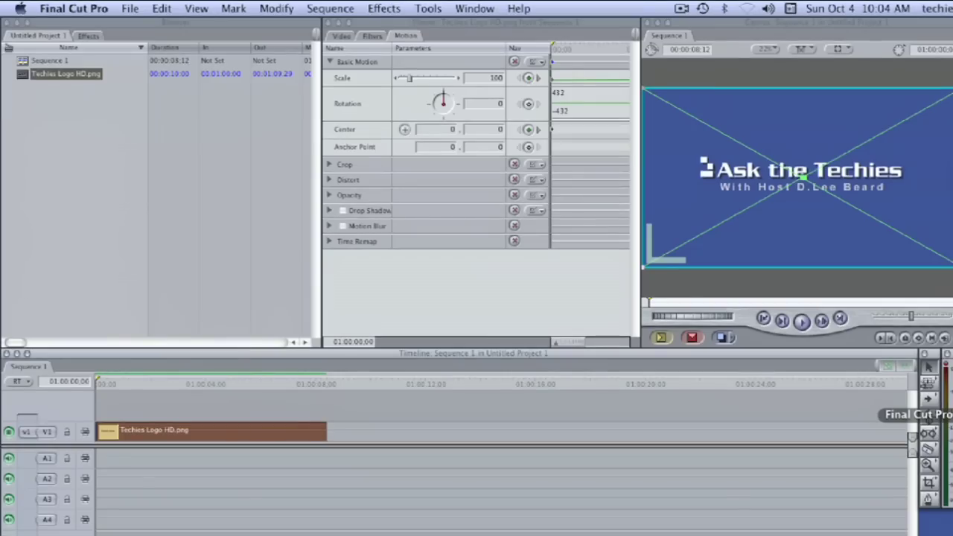
Preview the logo animation, then send Sequence 1 via File > Export > Using Compressor.
mouse_move(100, 381)
mouse_down()
mouse_move(268, 393)
mouse_move(111, 385)
mouse_up()
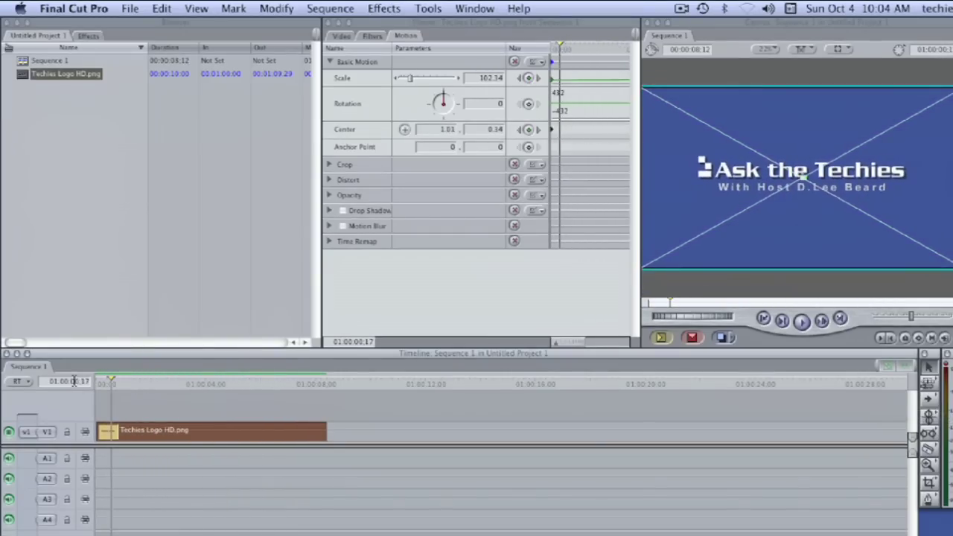
click(131, 9)
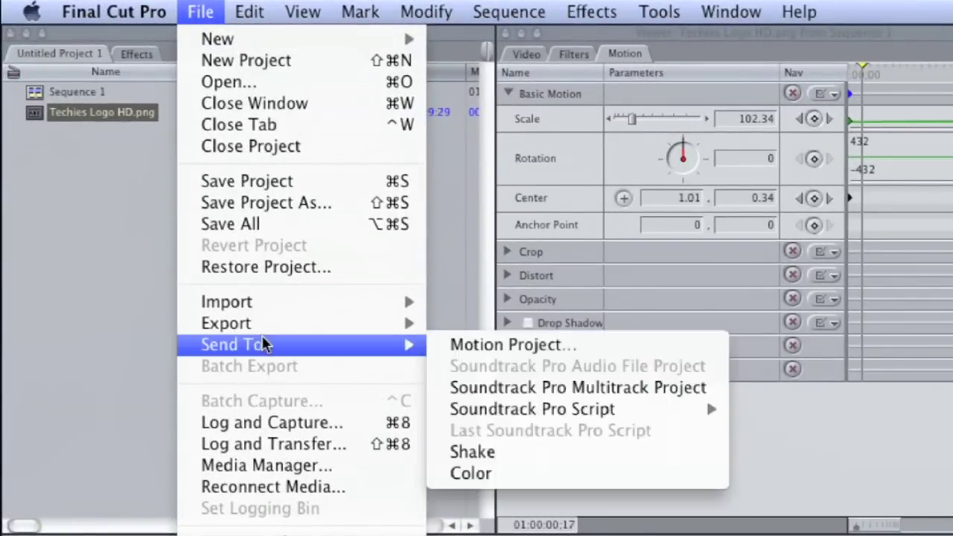
mouse_move(180, 217)
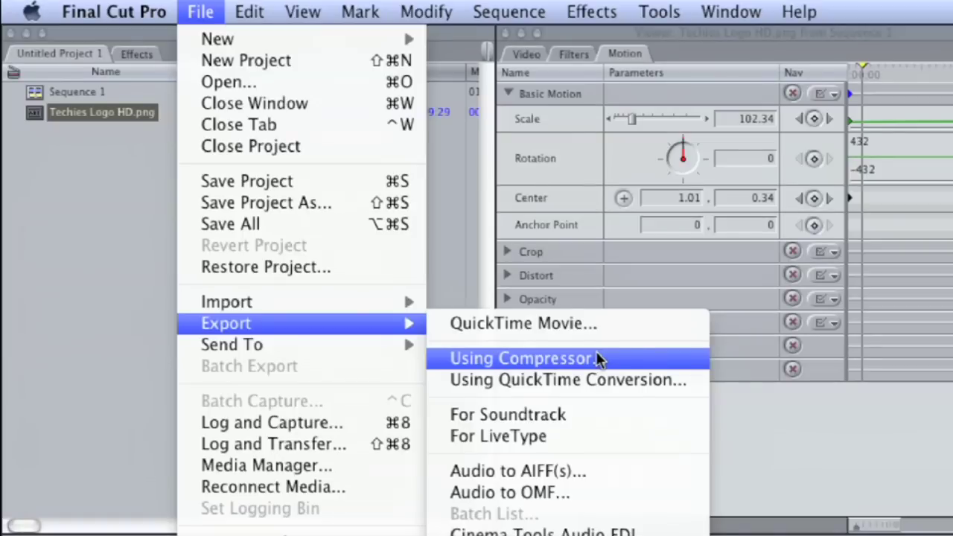
mouse_move(249, 351)
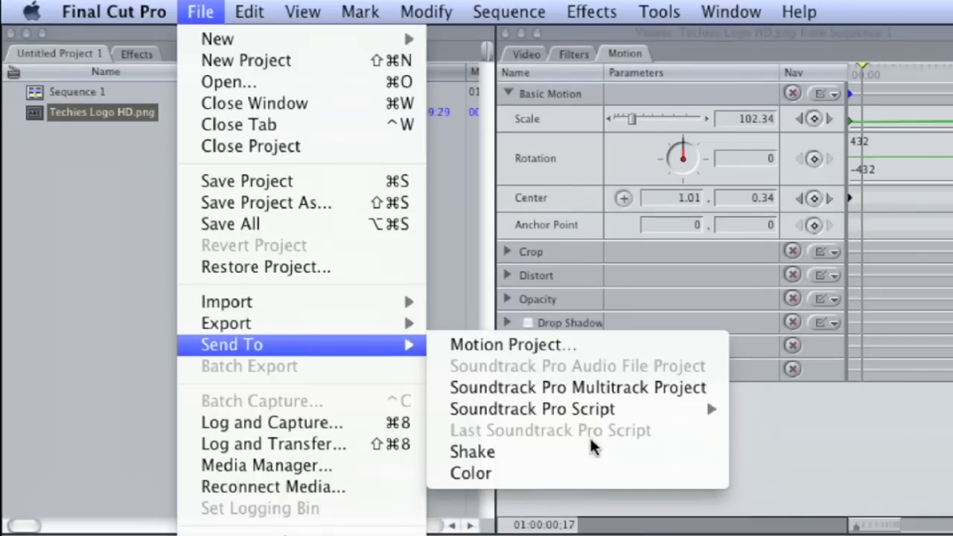
mouse_move(309, 323)
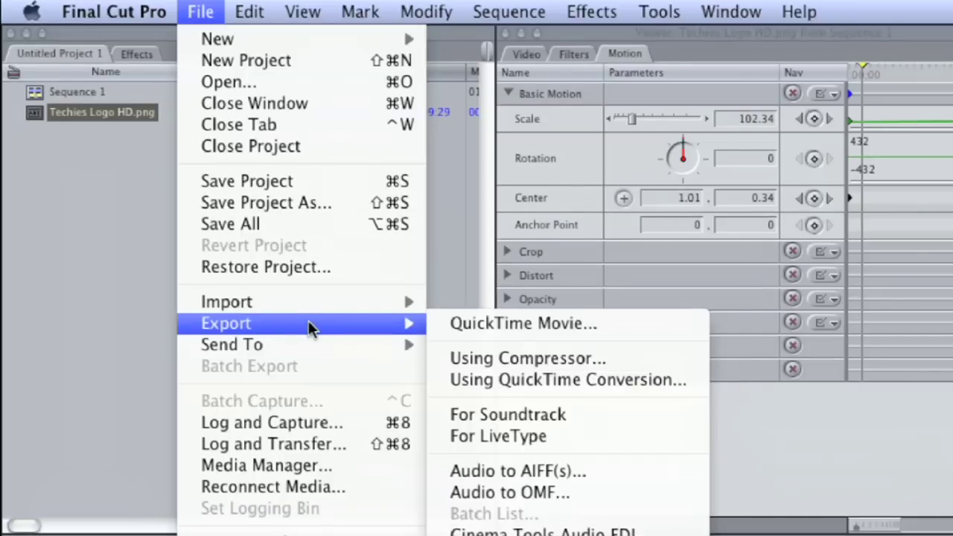
click(555, 356)
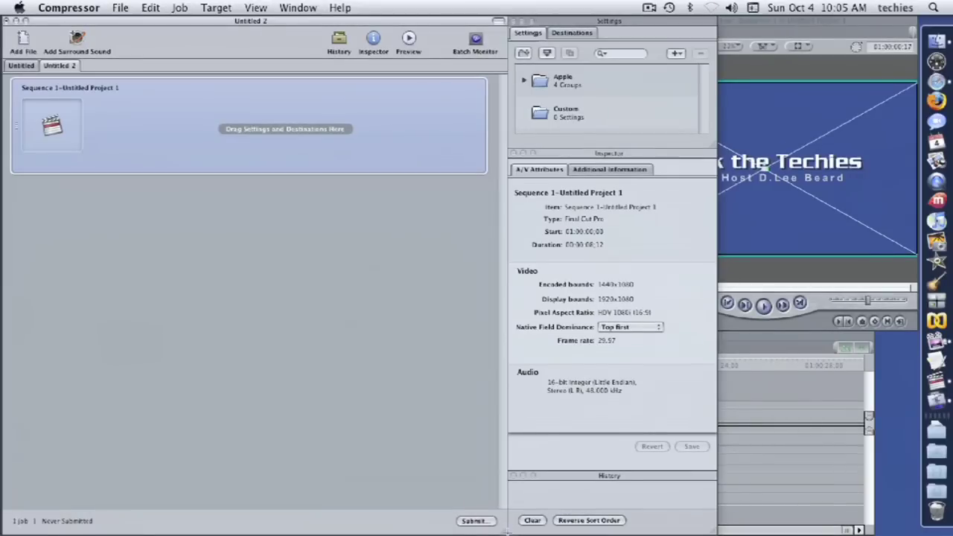
Shrink the batch window, then move the Settings window beneath it and enlarge it.
drag(506, 530, 504, 533)
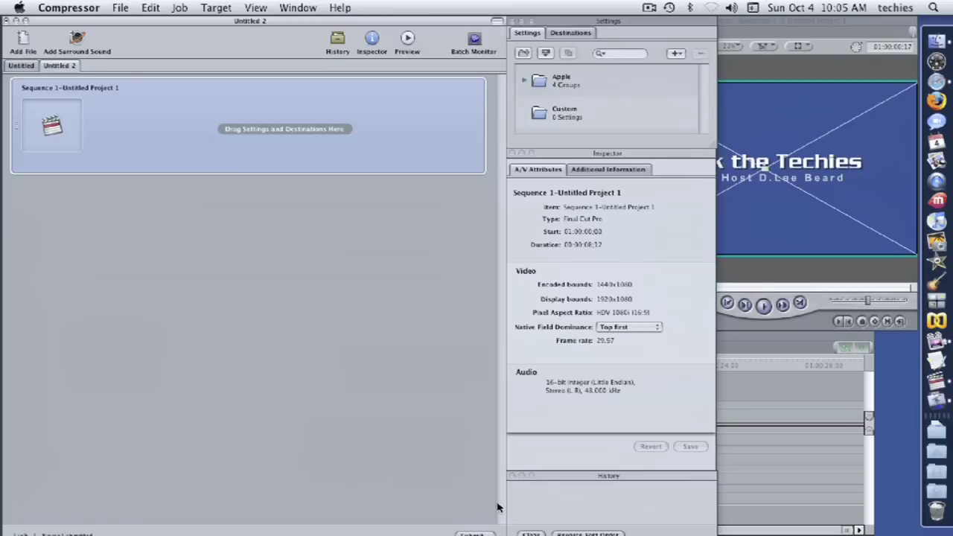
click(27, 21)
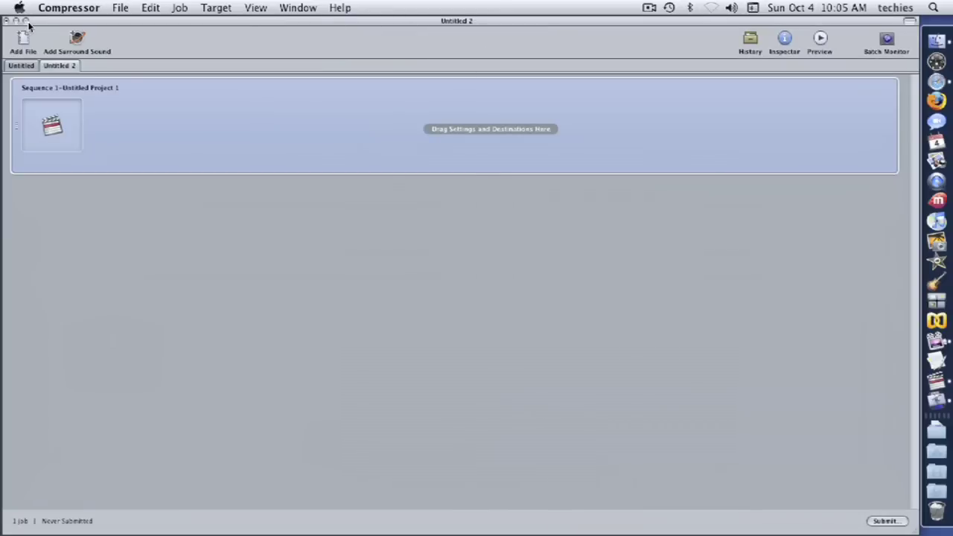
drag(914, 529, 502, 254)
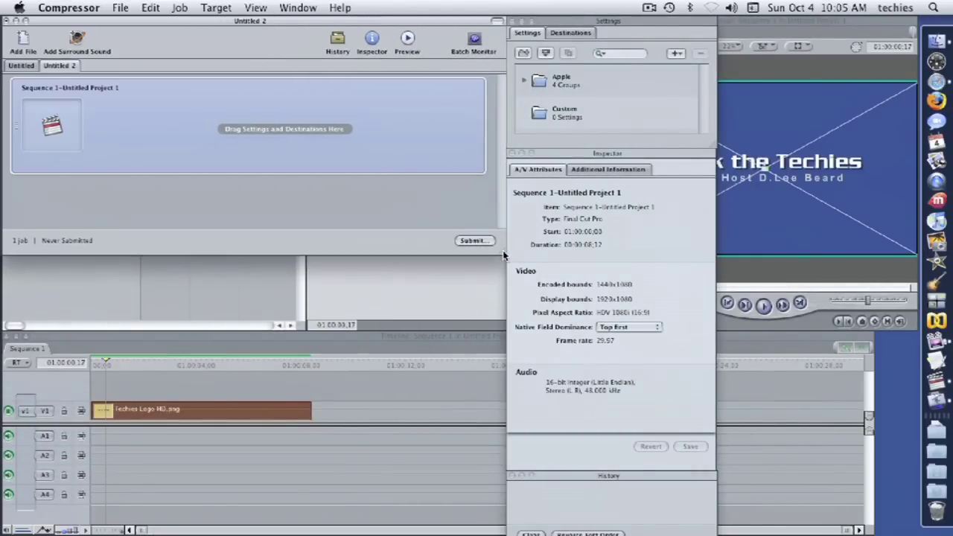
drag(637, 20, 134, 263)
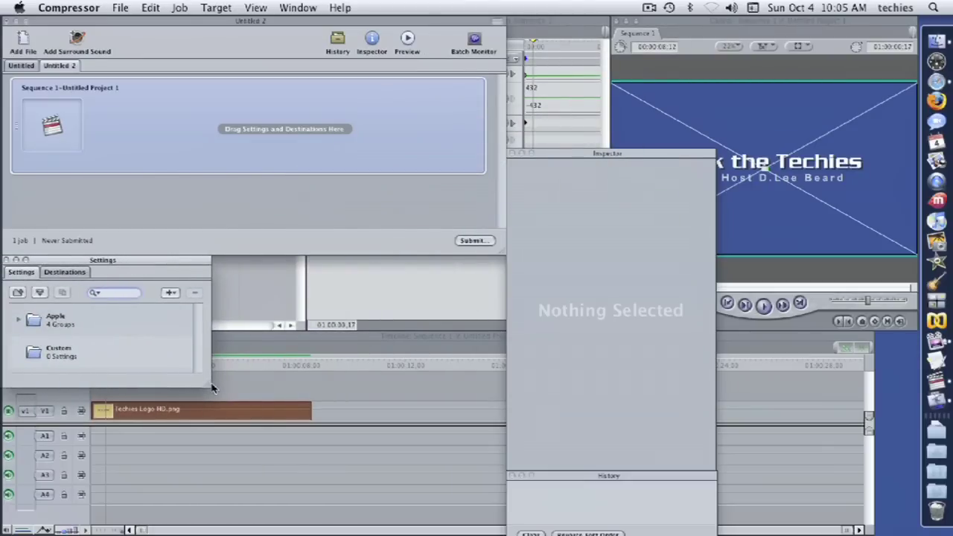
drag(207, 384, 506, 531)
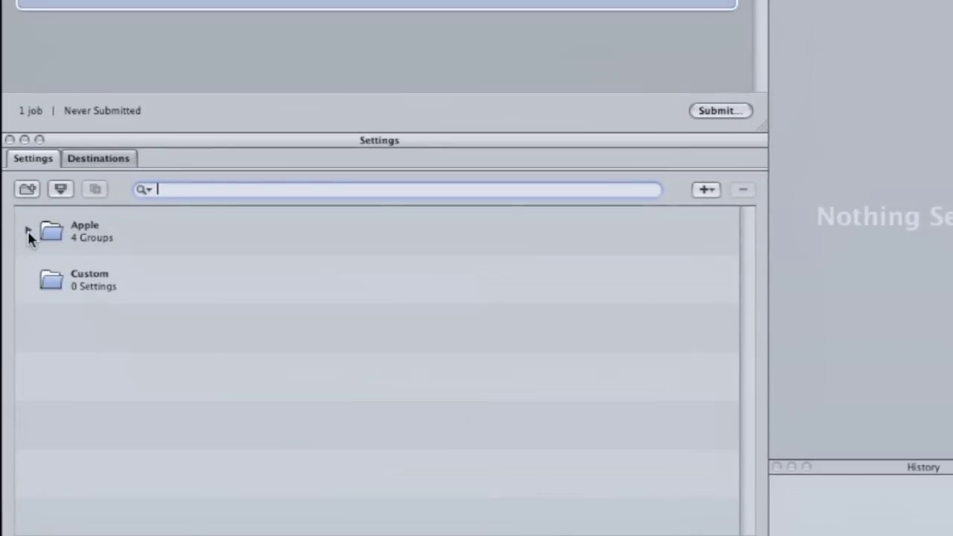
Expand the Apple settings group and browse the DVD presets before collapsing them.
click(27, 232)
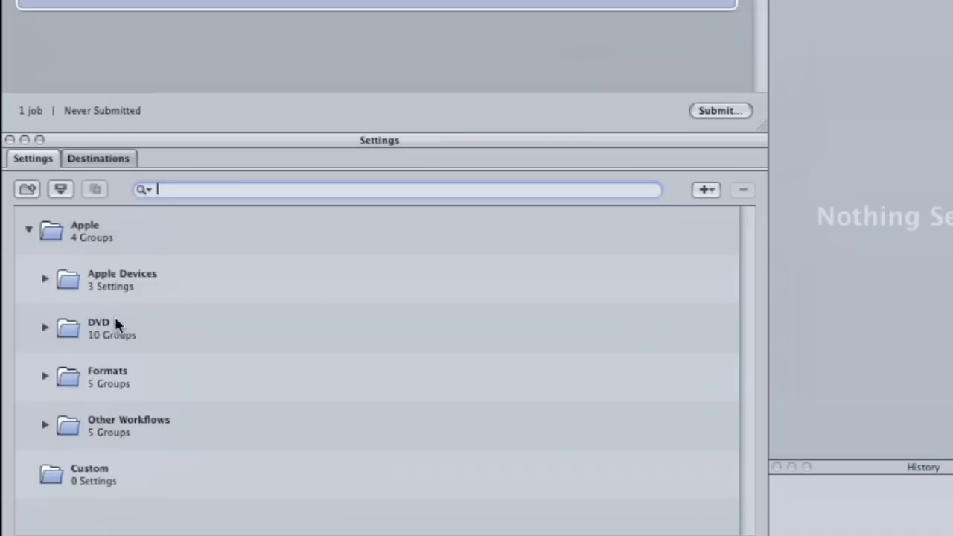
click(45, 328)
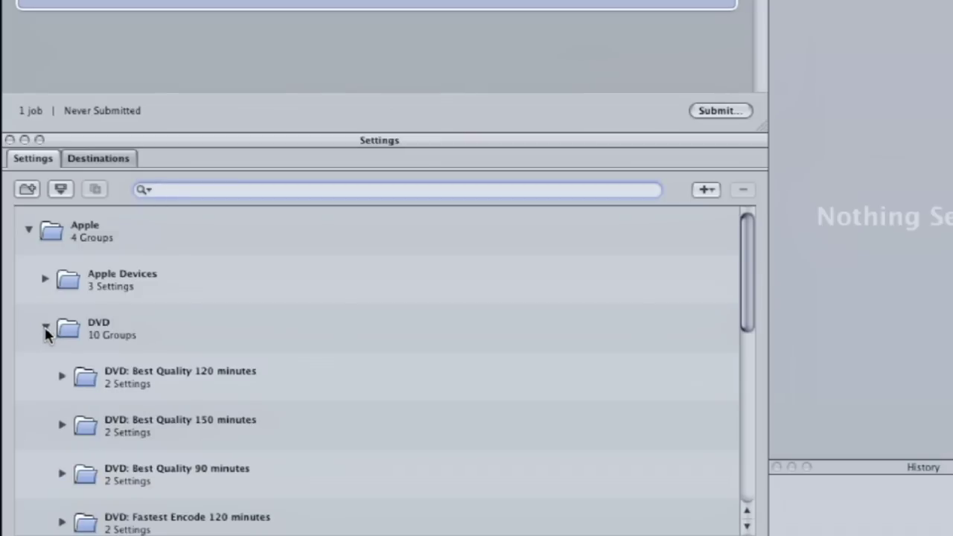
drag(746, 306, 731, 465)
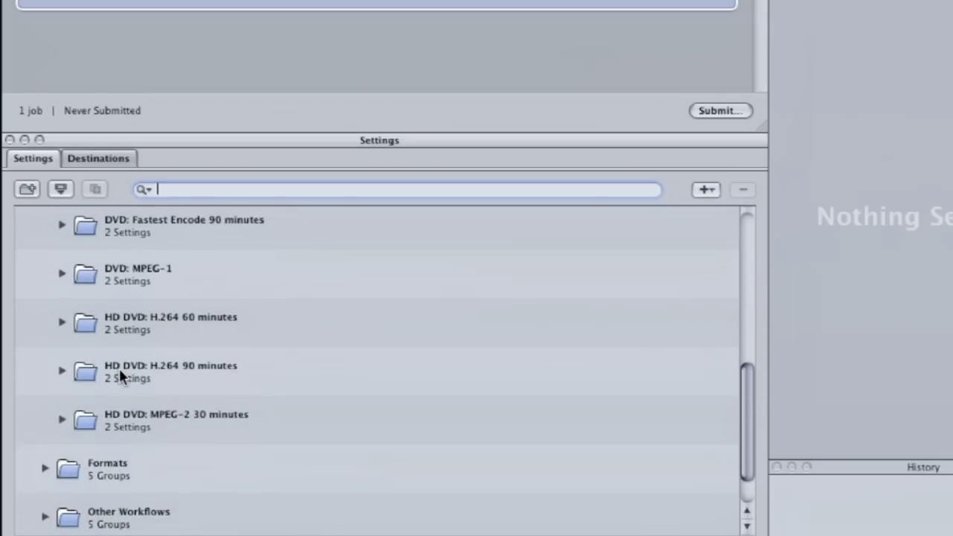
drag(748, 417, 755, 195)
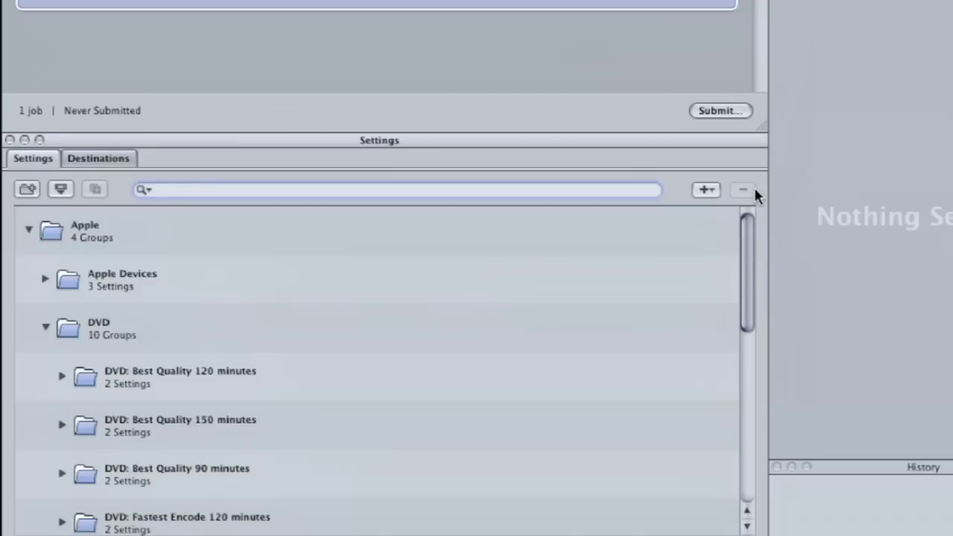
click(45, 328)
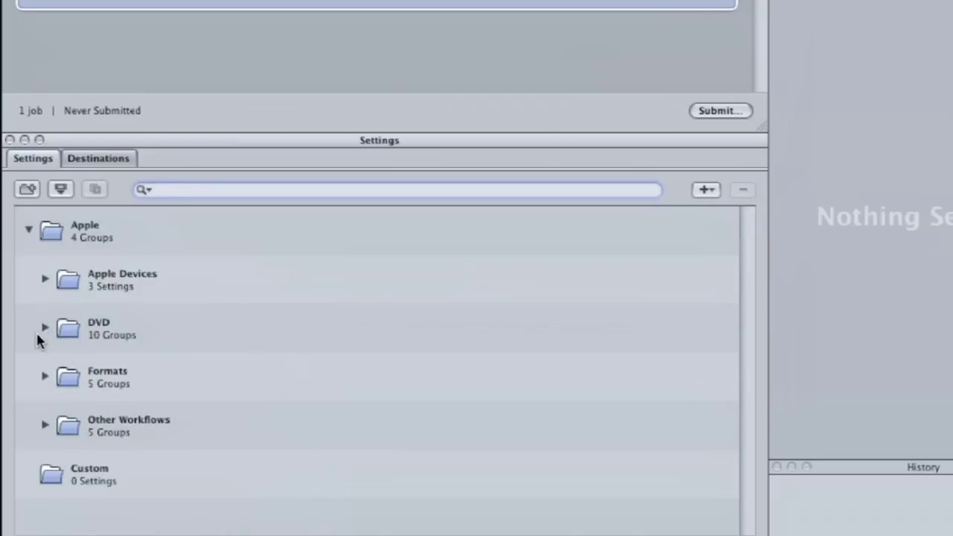
Expand Apple Devices and select H.264 for Apple TV to view its 1280x720, 5Mbps summary.
click(44, 279)
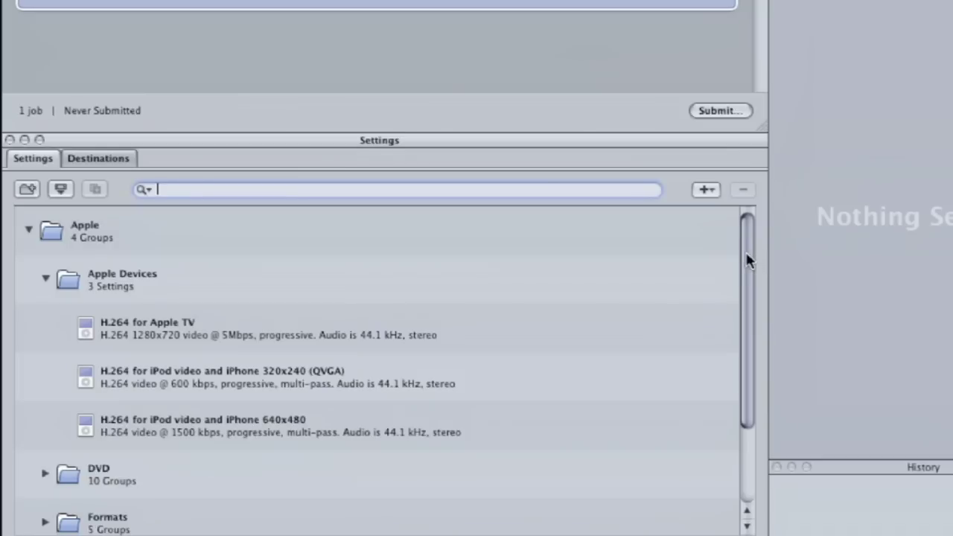
click(182, 325)
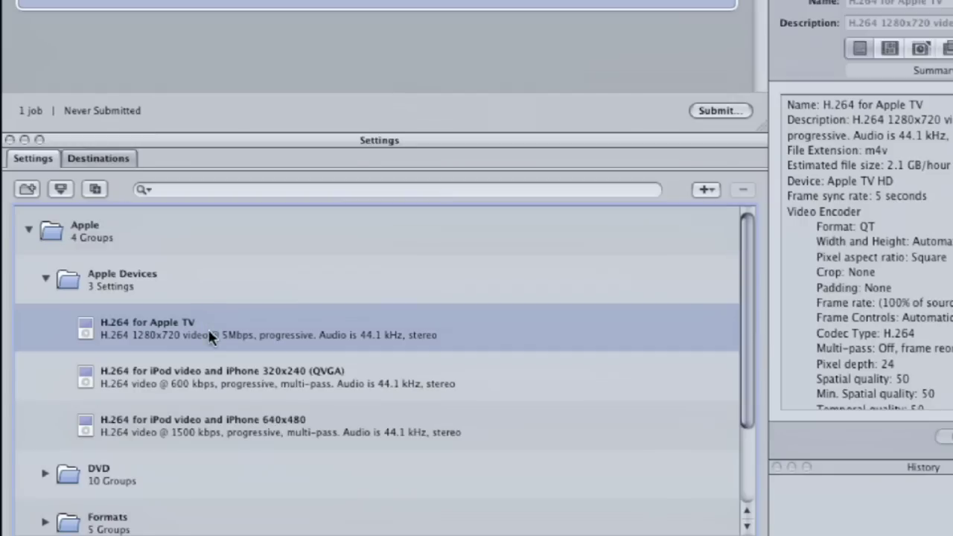
drag(748, 303, 717, 299)
Add H.264 for Apple TV as a job target and lower its bit rate to 3957 Kbps.
drag(207, 335, 211, 126)
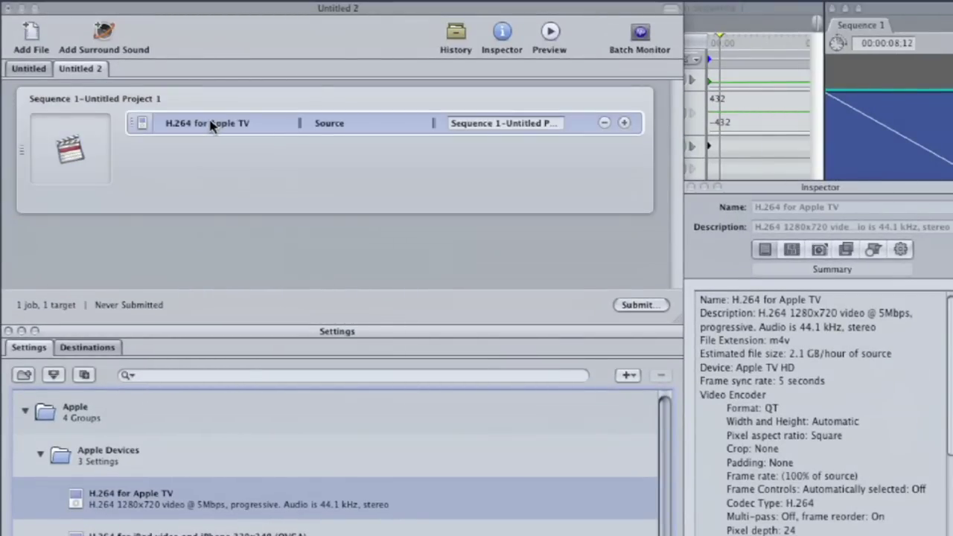
click(212, 126)
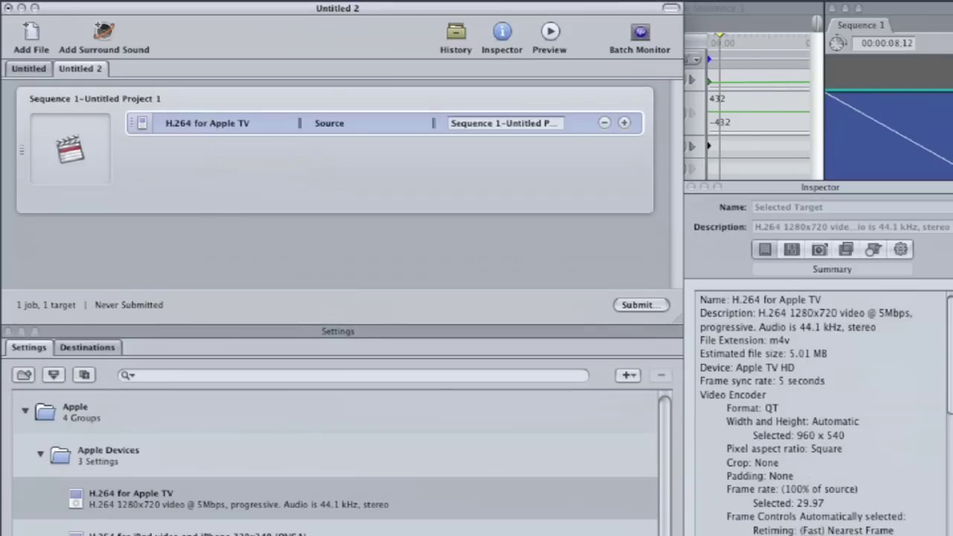
drag(808, 187, 800, 131)
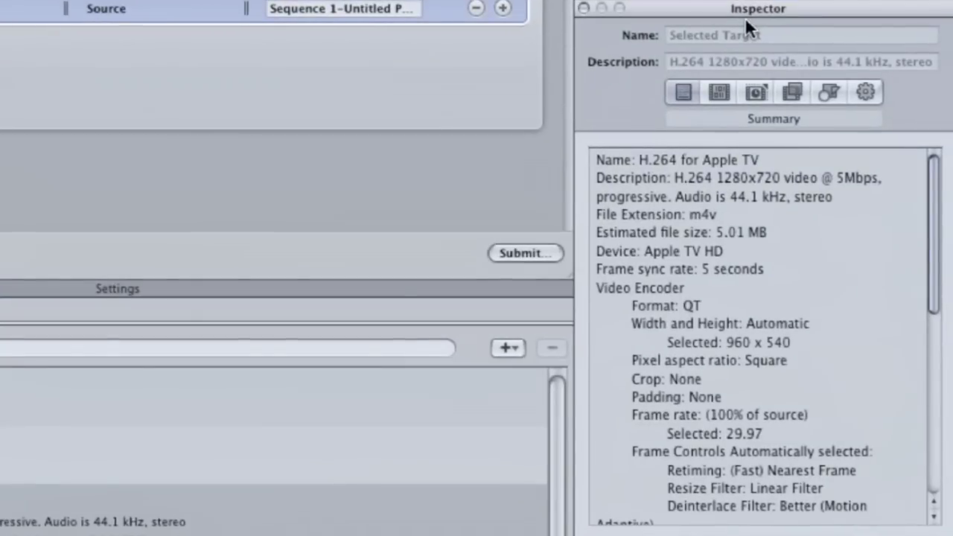
click(718, 93)
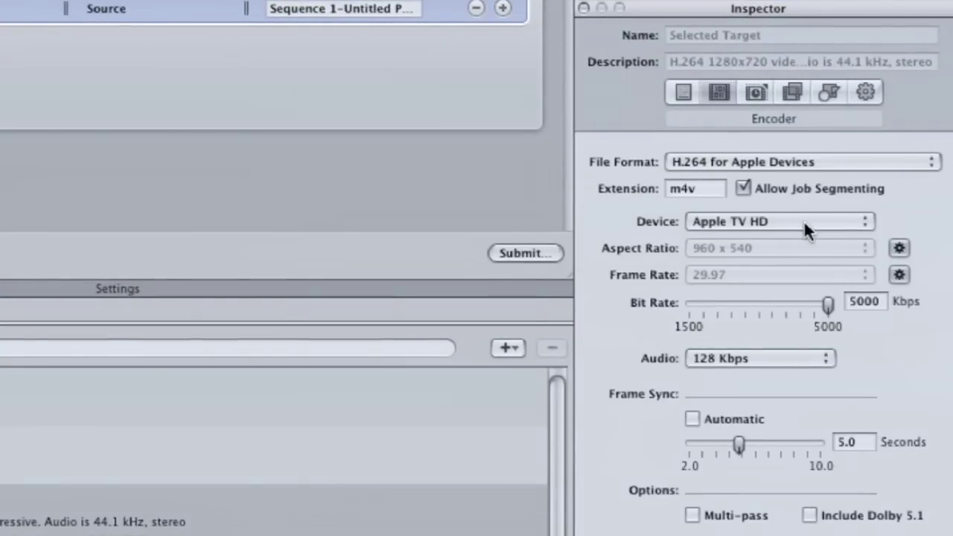
drag(828, 304, 789, 304)
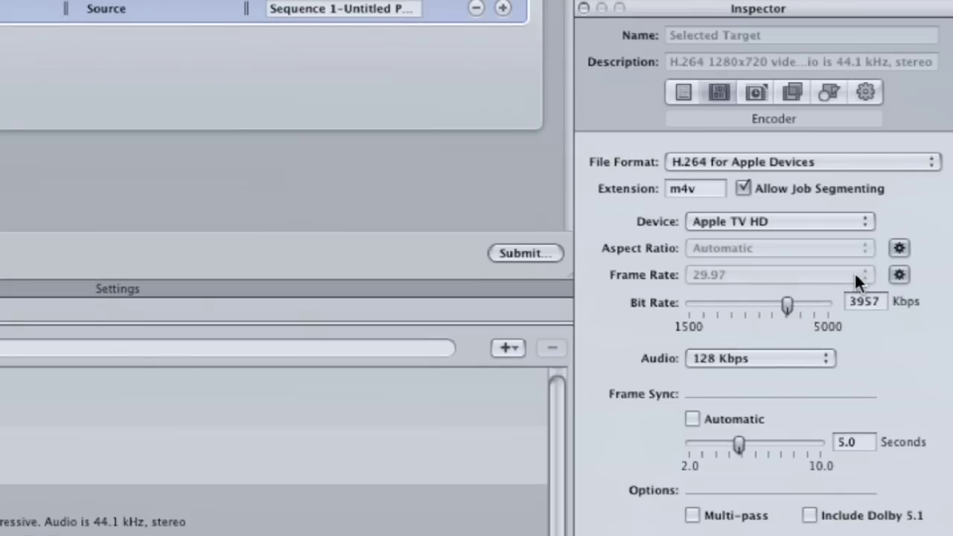
click(758, 92)
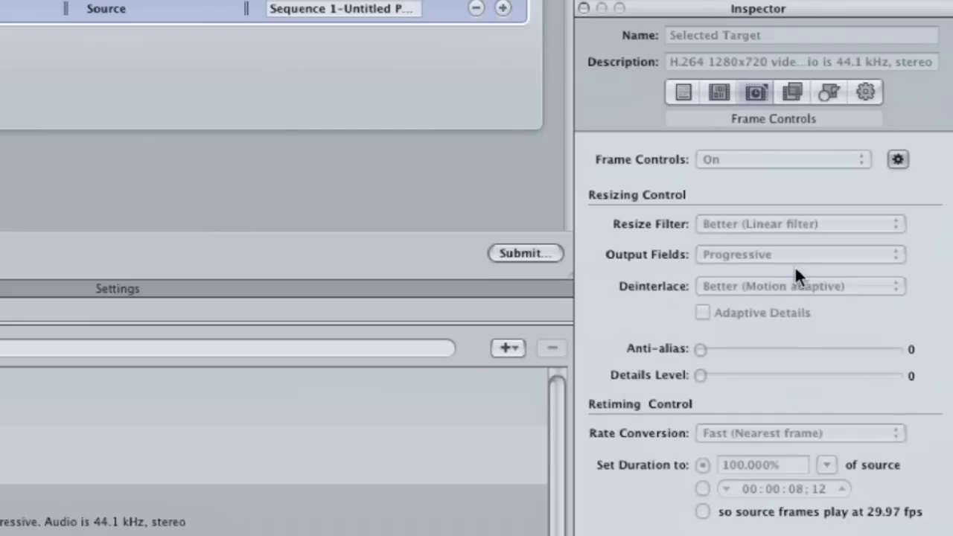
click(793, 90)
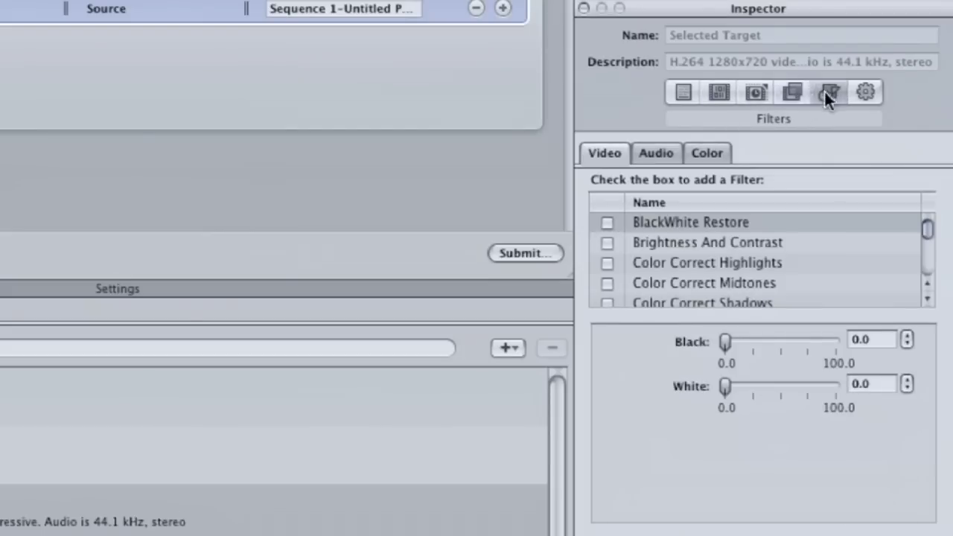
click(825, 91)
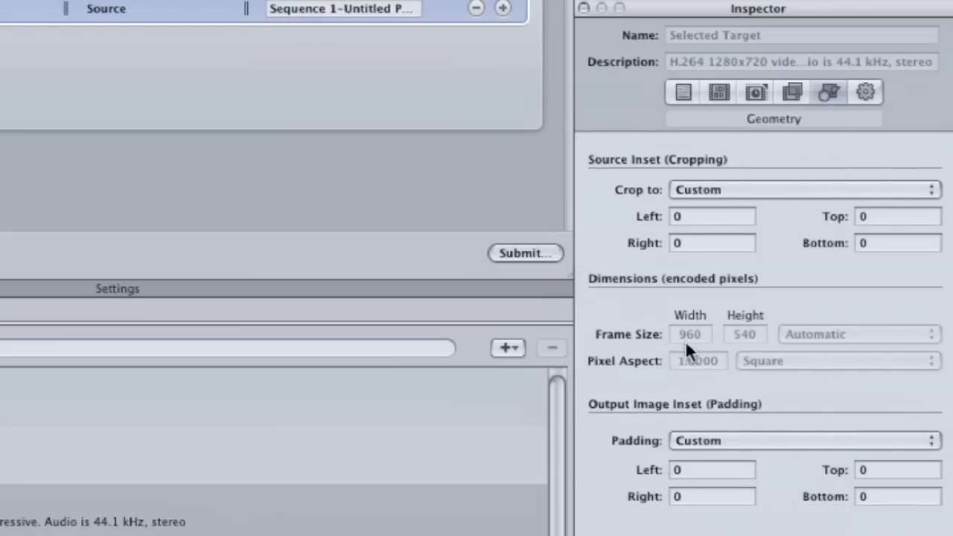
click(866, 93)
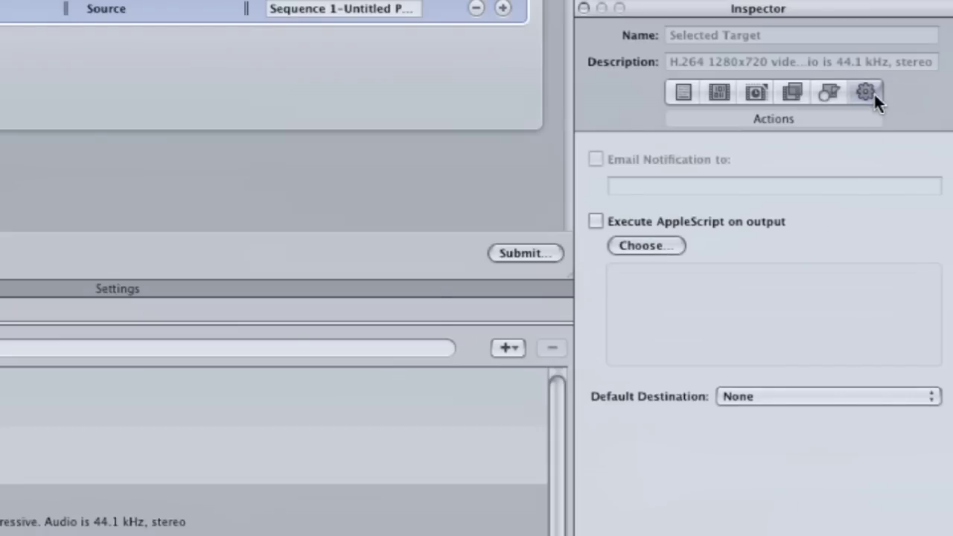
click(756, 94)
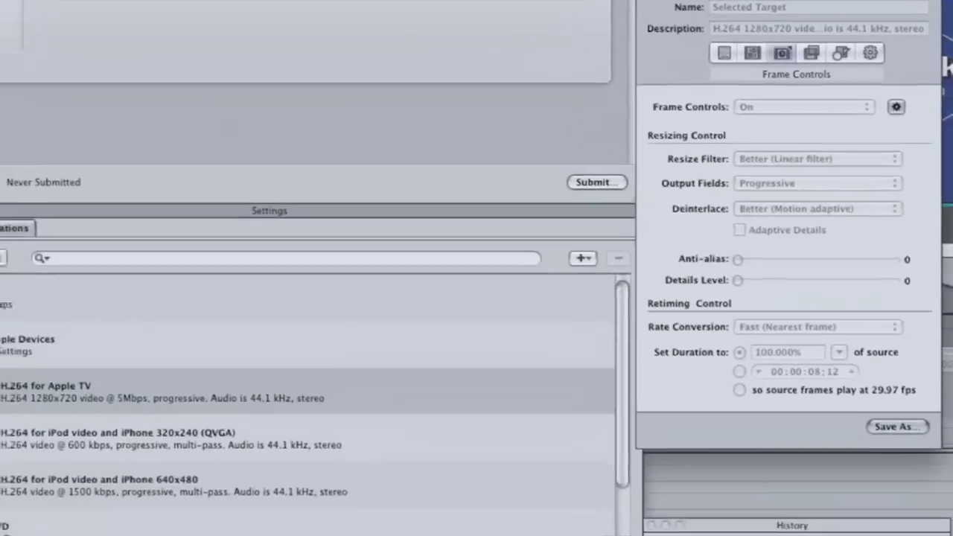
Expand Formats > QuickTime and drag its H.264 preset onto the Sequence 1 job.
click(40, 299)
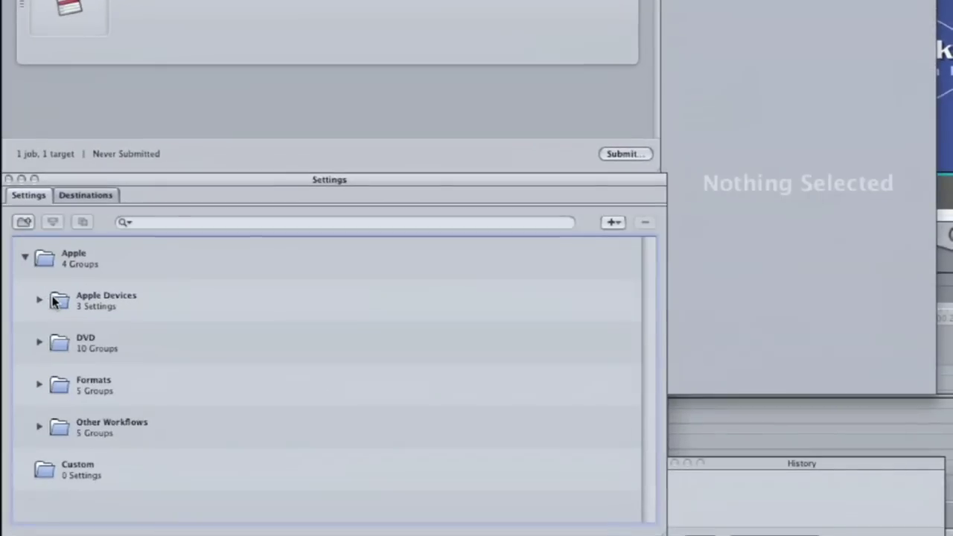
click(39, 385)
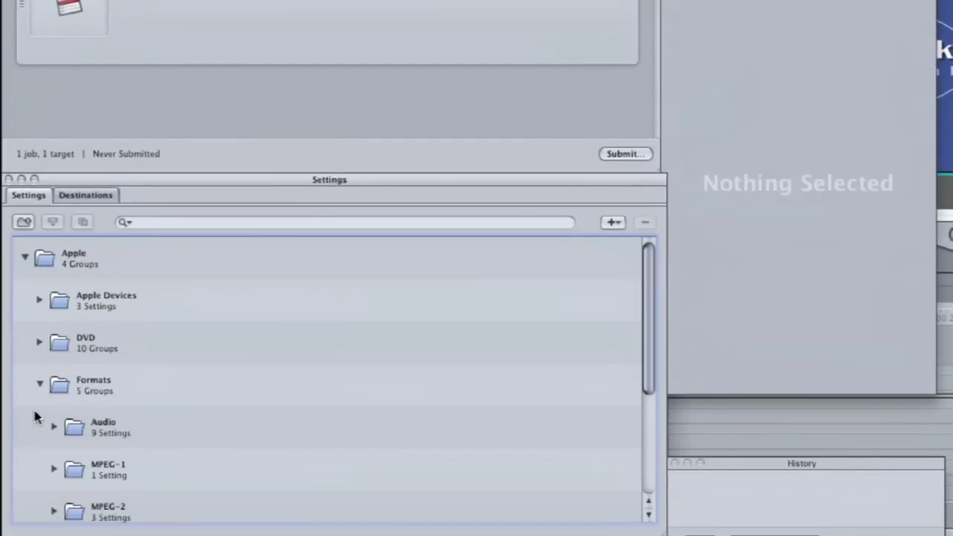
drag(645, 384, 645, 440)
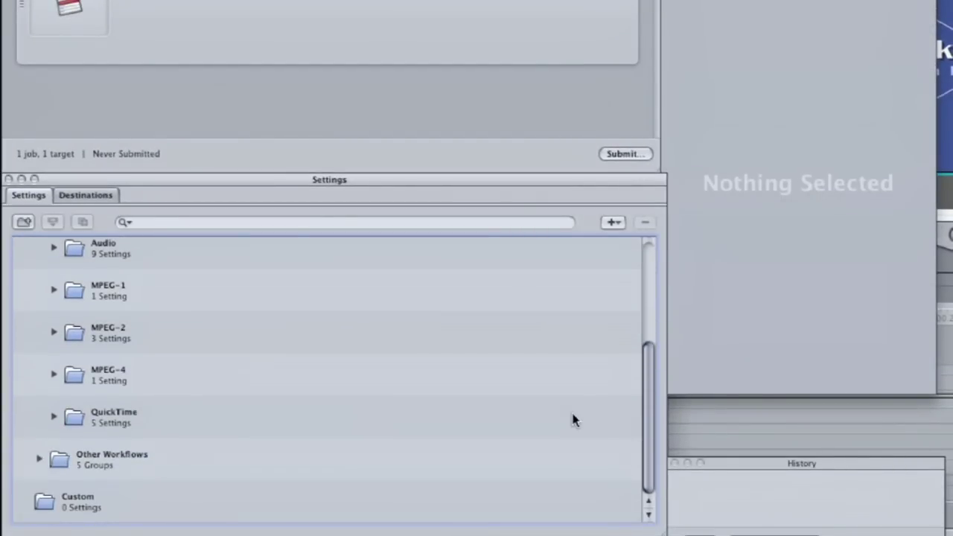
click(55, 415)
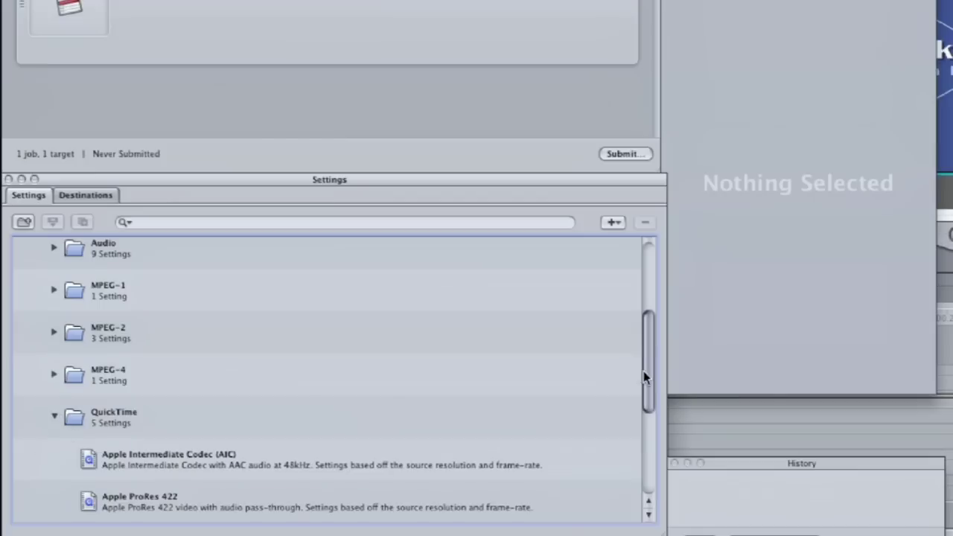
drag(644, 372, 657, 461)
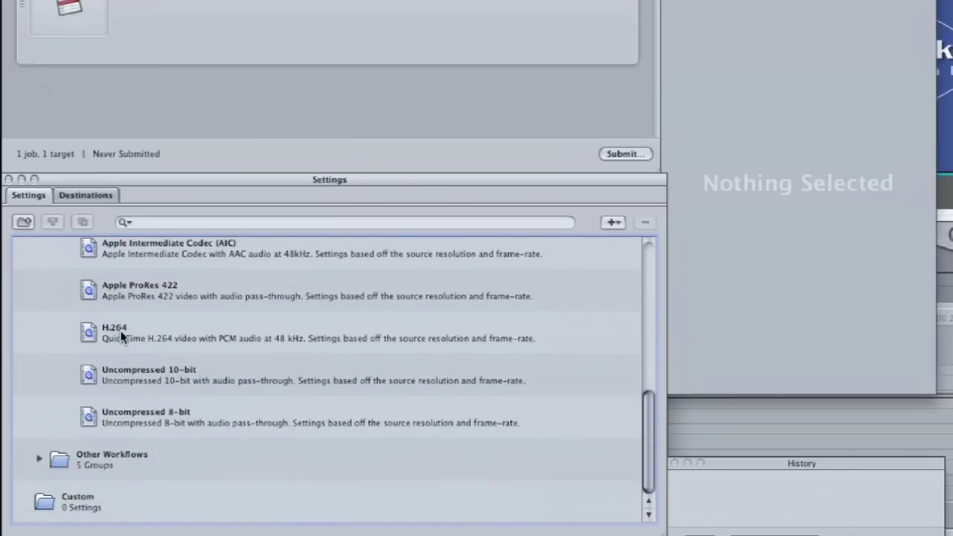
drag(121, 337, 222, 42)
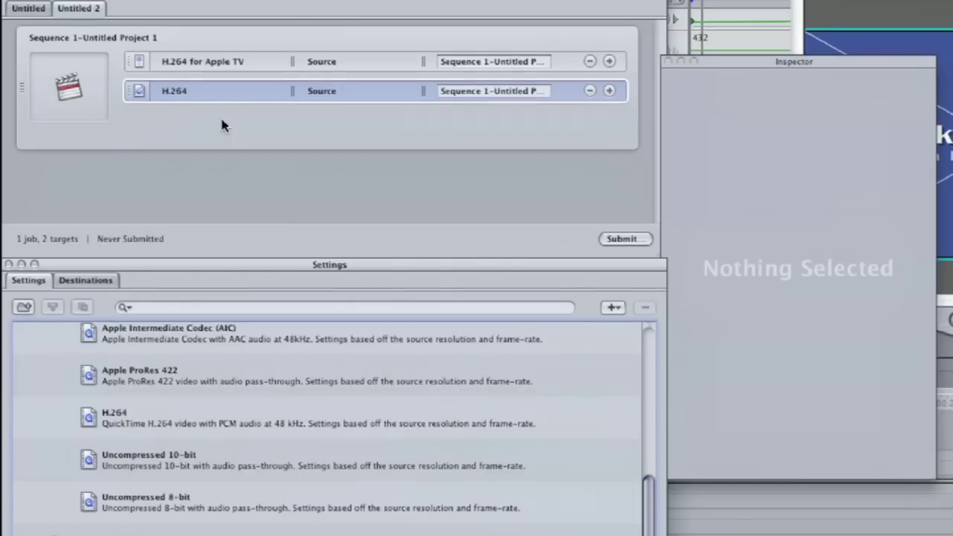
Set the H.264 target's frame size to 1920x1080 and open its encoder Video Settings.
click(190, 102)
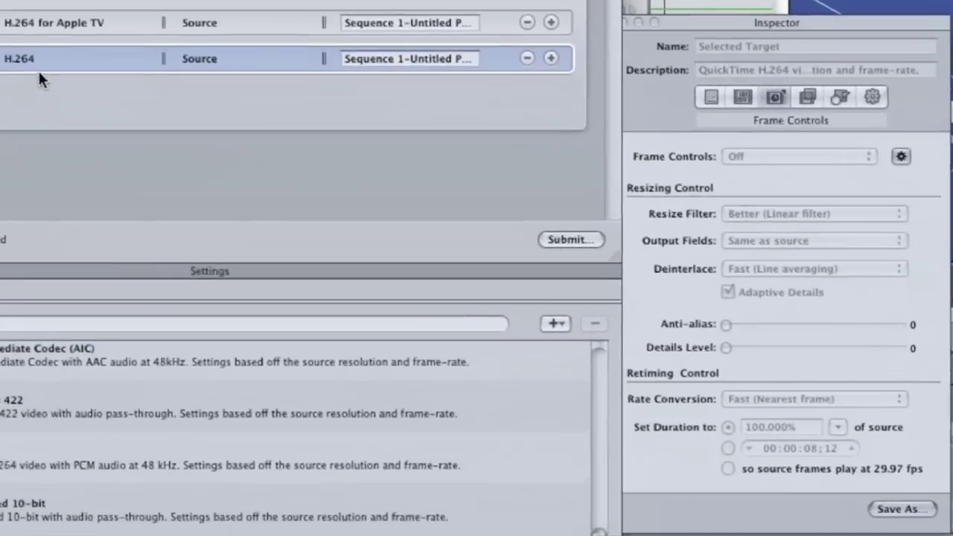
click(843, 124)
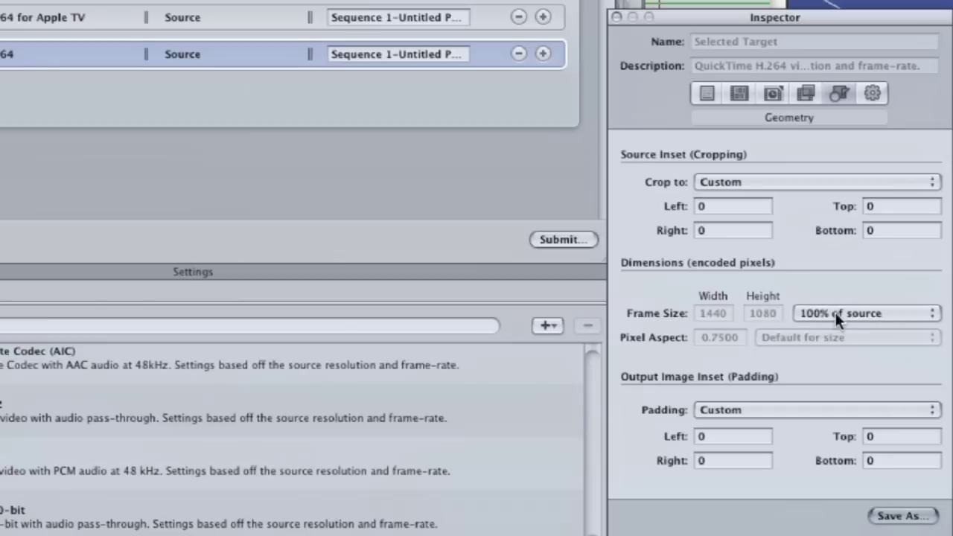
click(878, 312)
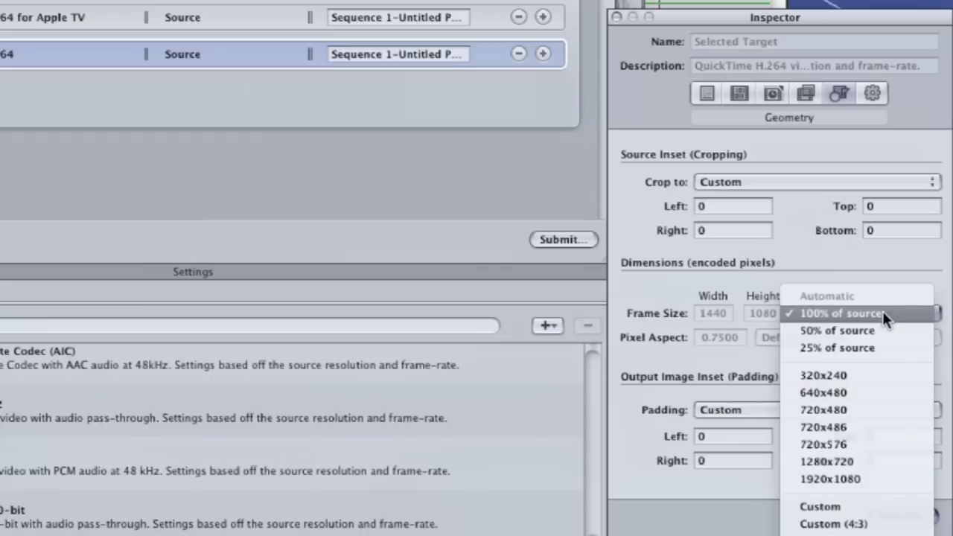
click(859, 480)
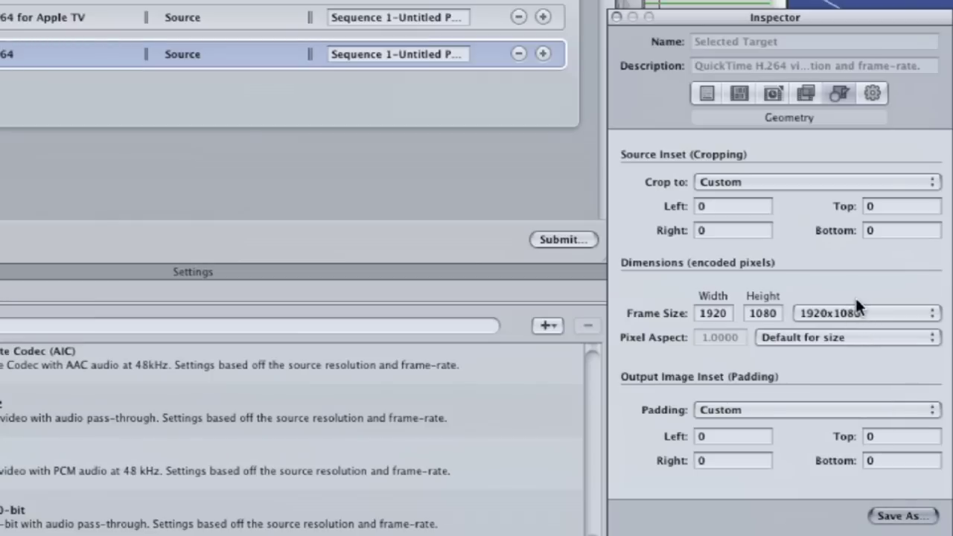
click(740, 95)
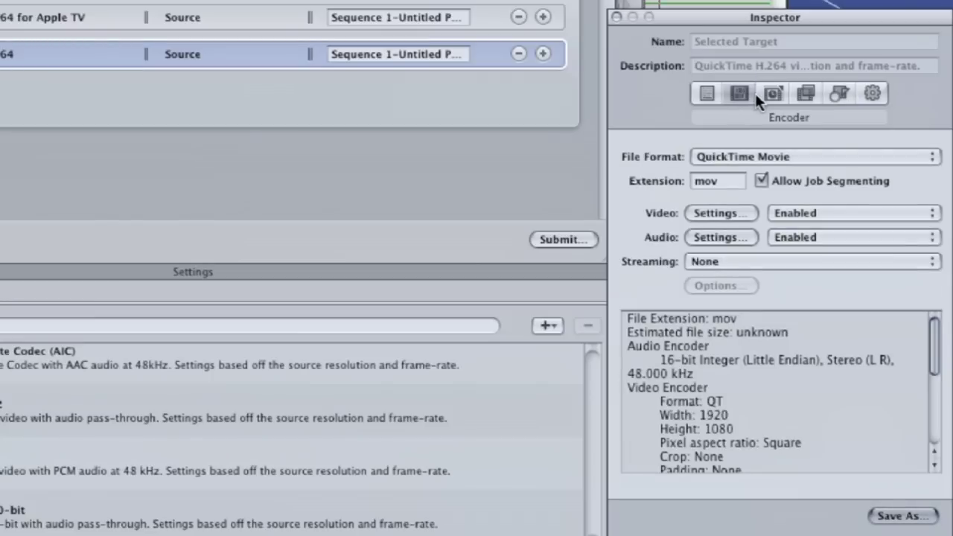
click(719, 213)
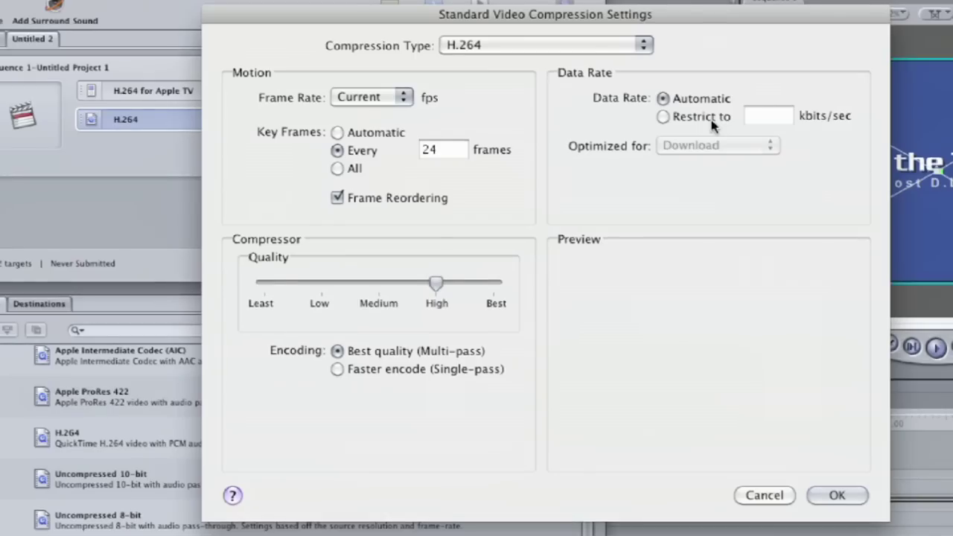
Cancel the Standard Video Compression Settings dialog, leaving the settings unchanged.
click(762, 495)
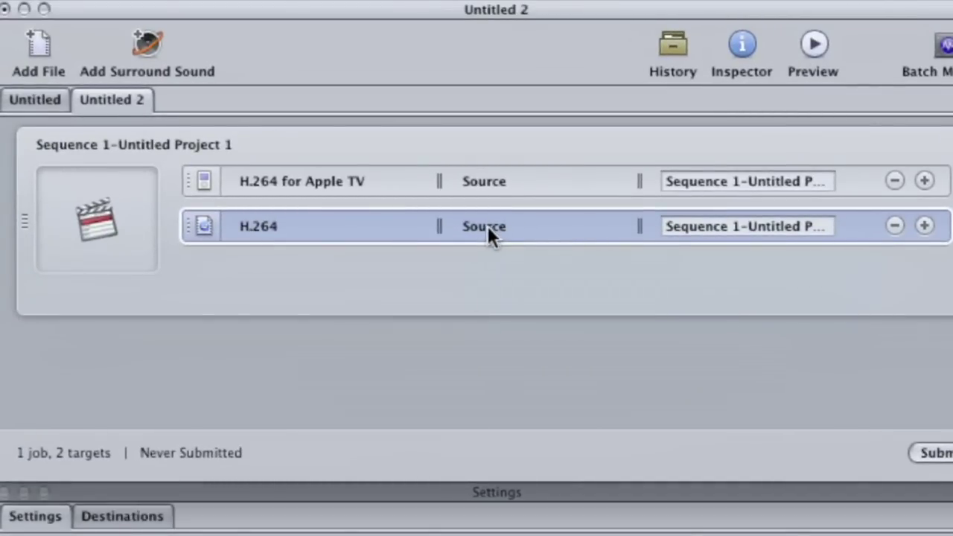
Bring up the H.264 target's context menu and show its Destination submenu options.
right_click(488, 229)
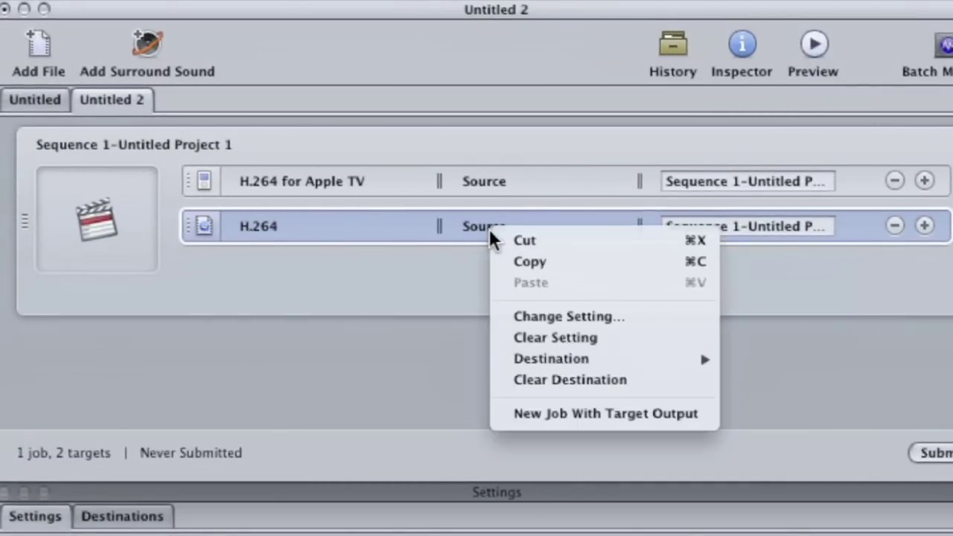
mouse_move(580, 364)
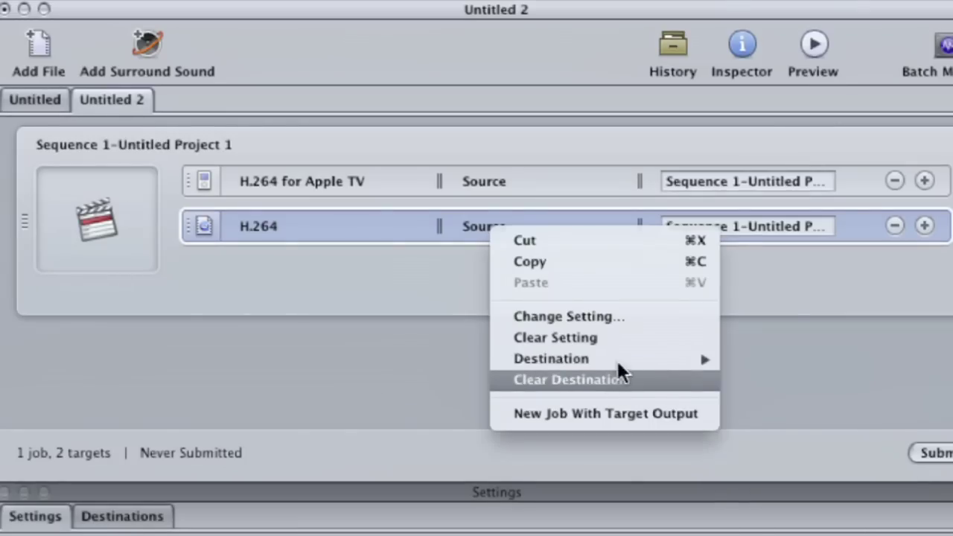
mouse_move(633, 358)
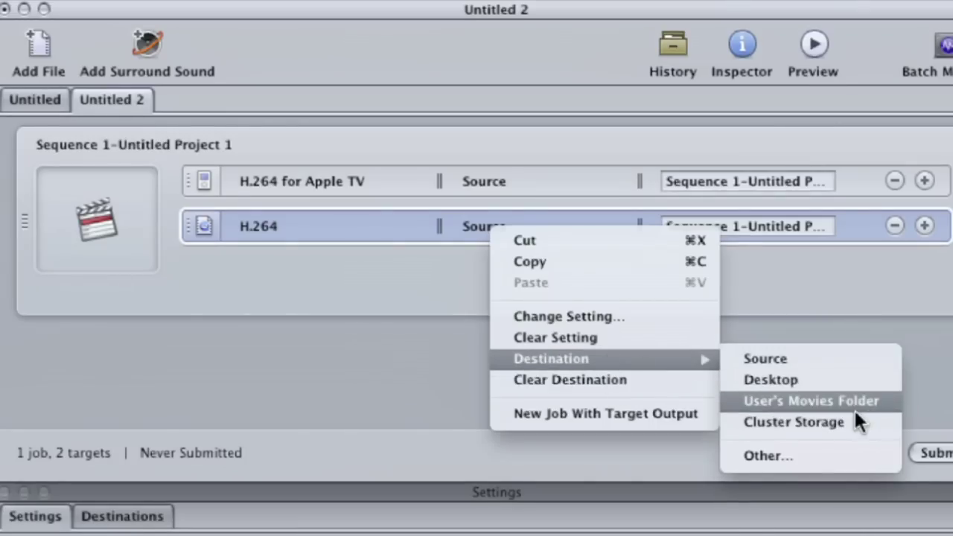